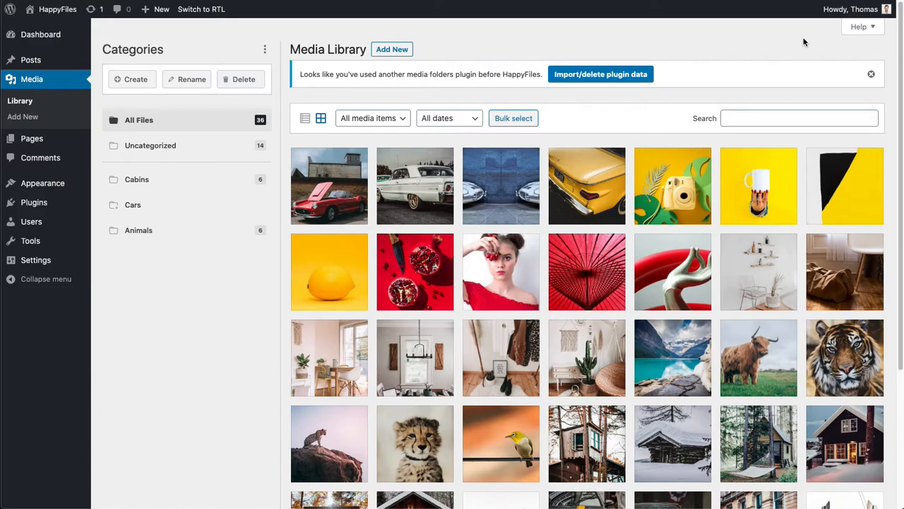
Import the FileBird (v4) folders and attachments through the HappyFiles plugin-data import.
left_click(795, 33)
left_click_drag(306, 71, 404, 76)
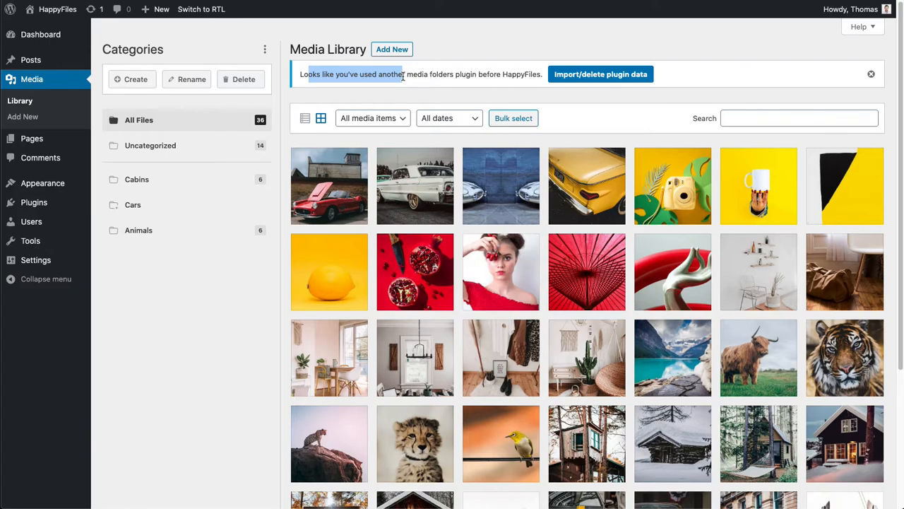
left_click(532, 50)
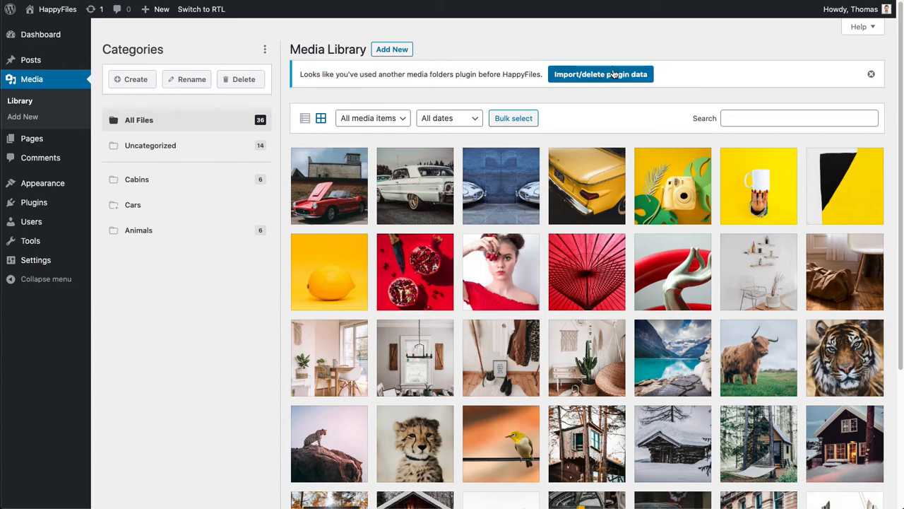
left_click(576, 75)
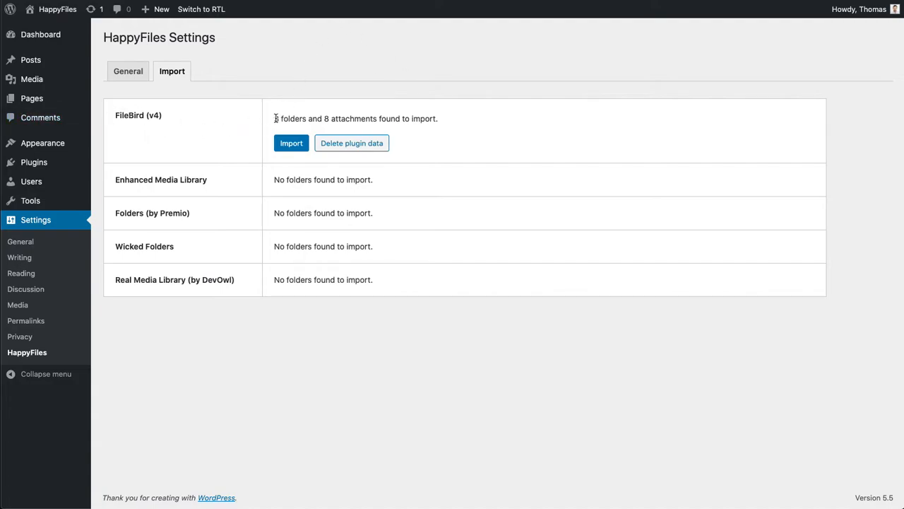
left_click_drag(275, 119, 386, 116)
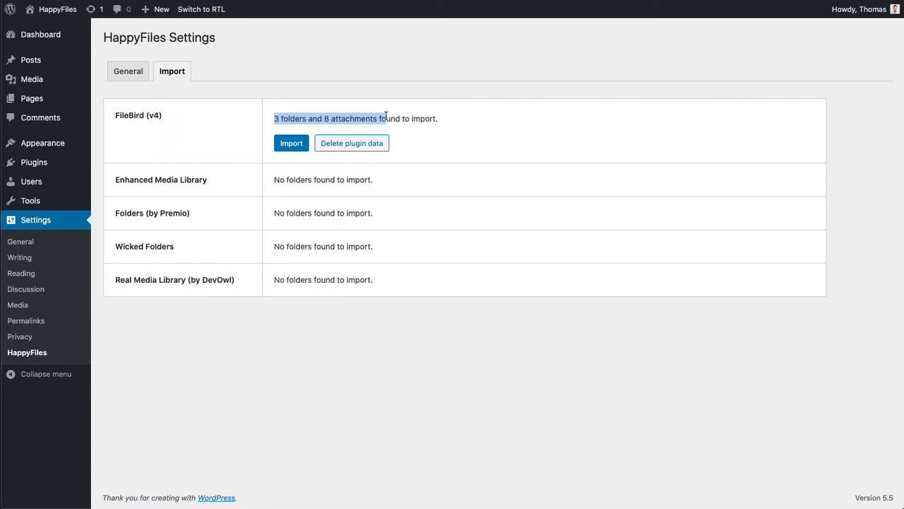
left_click(368, 52)
left_click(289, 144)
left_click_drag(283, 130, 389, 130)
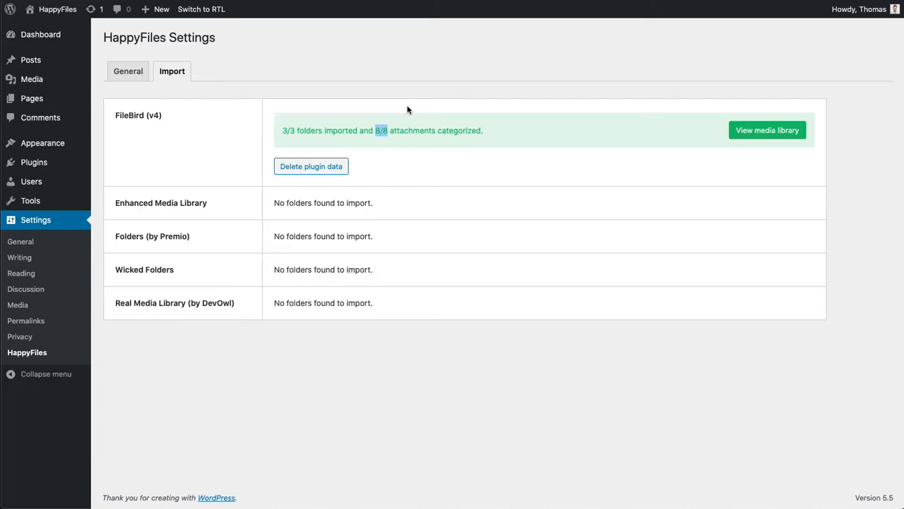
View the media library's imported FileBird category and the images in its Red and Yellow subcategories.
left_click(762, 132)
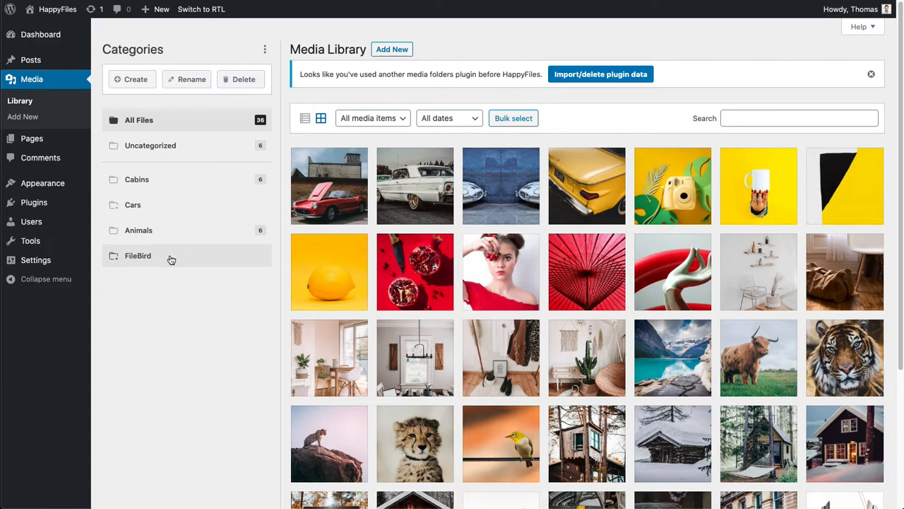
left_click(115, 259)
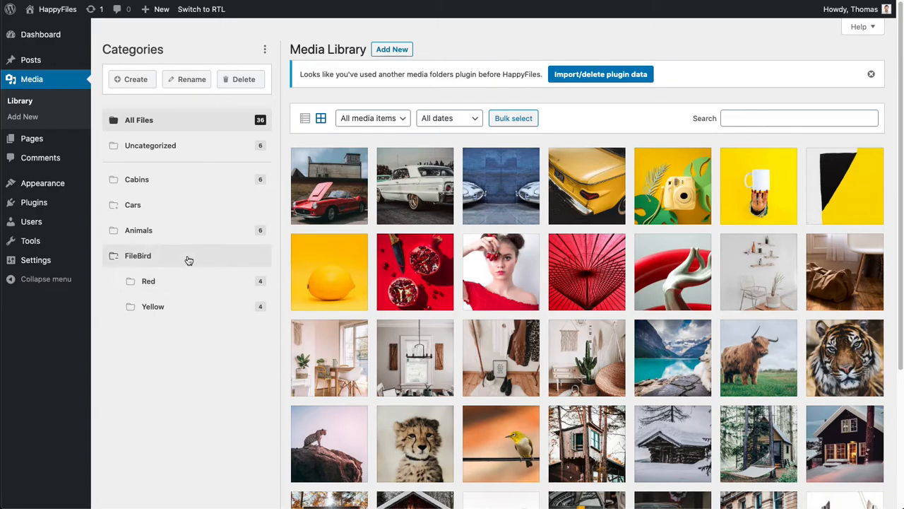
left_click(261, 284)
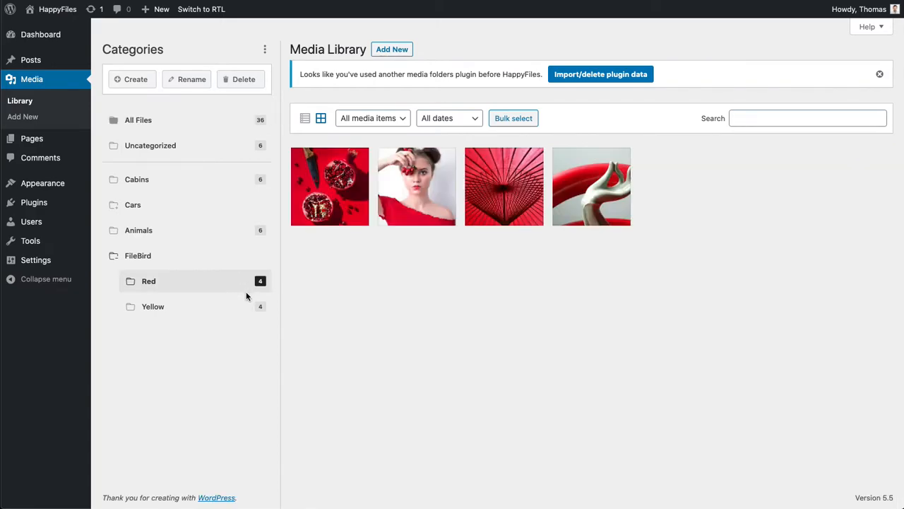
left_click(234, 304)
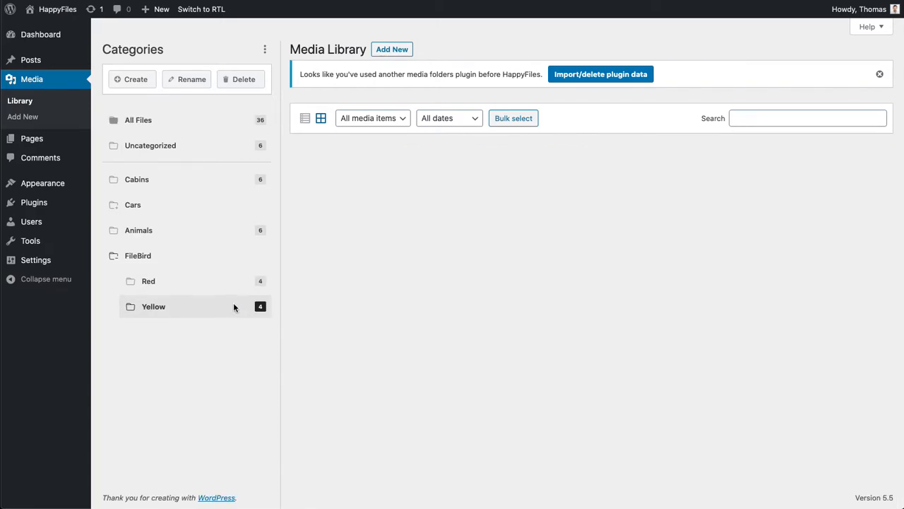
left_click(116, 260)
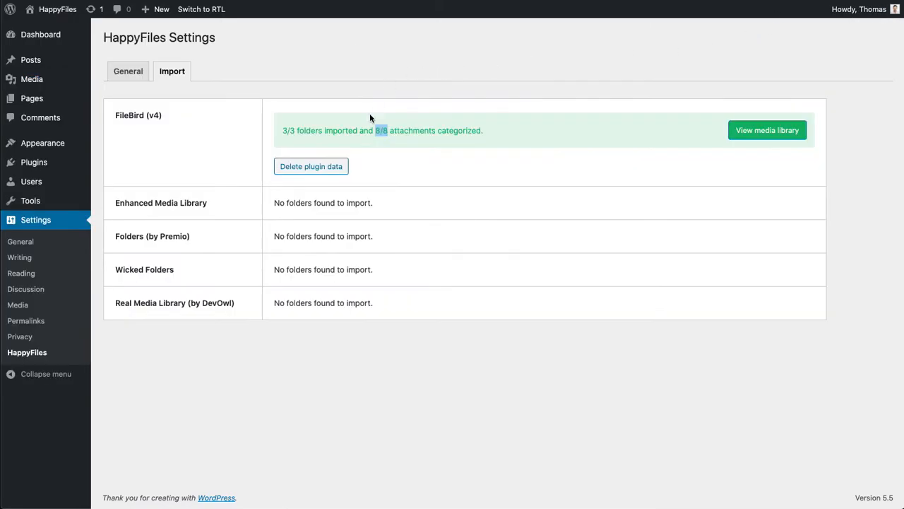
Delete the leftover FileBird (v4) plugin data in the HappyFiles import settings and check the list of supported plugins.
left_click(295, 168)
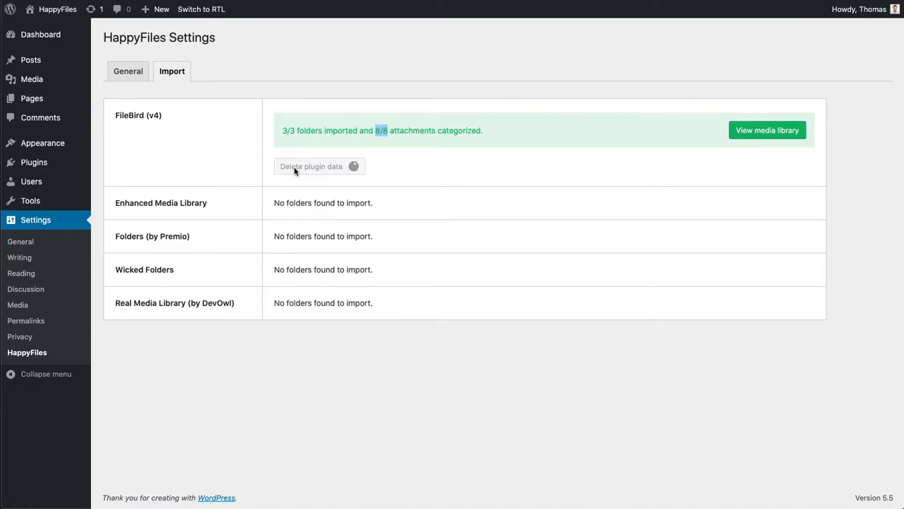
left_click_drag(274, 115, 370, 114)
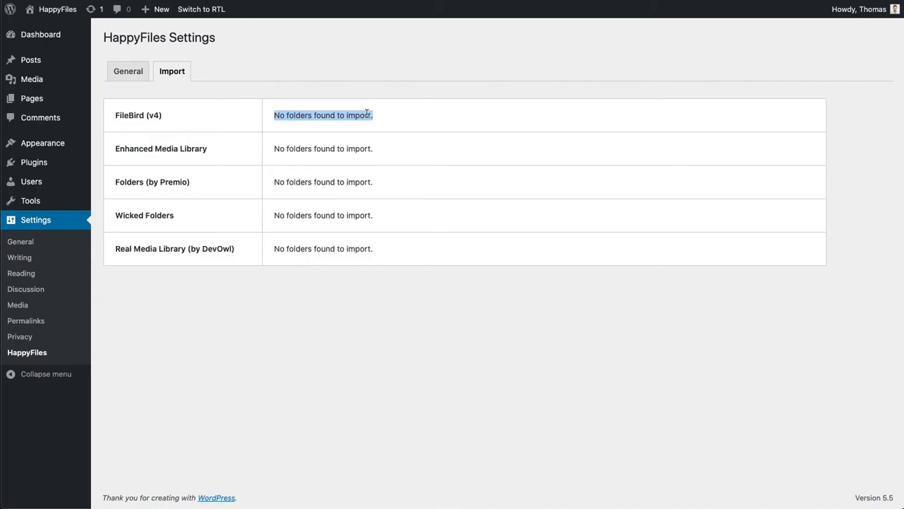
left_click_drag(116, 115, 183, 118)
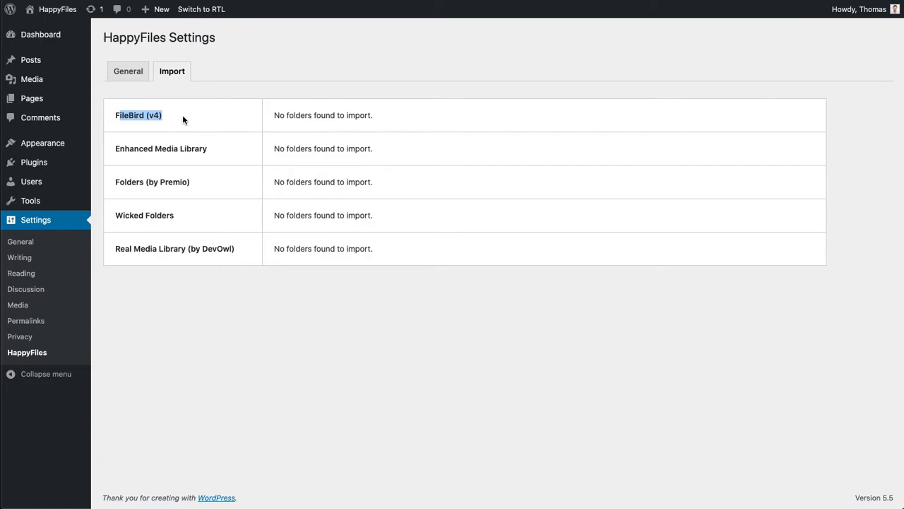
left_click(327, 62)
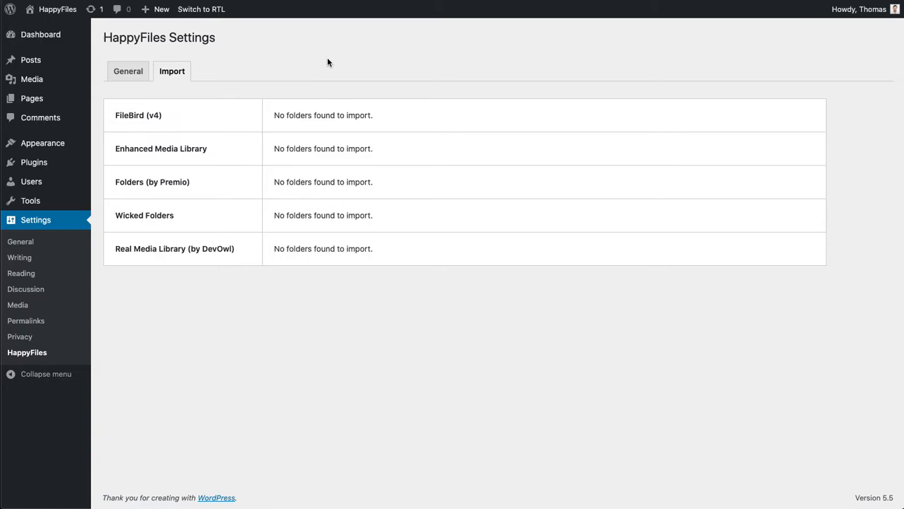
left_click_drag(115, 113, 260, 240)
left_click(338, 53)
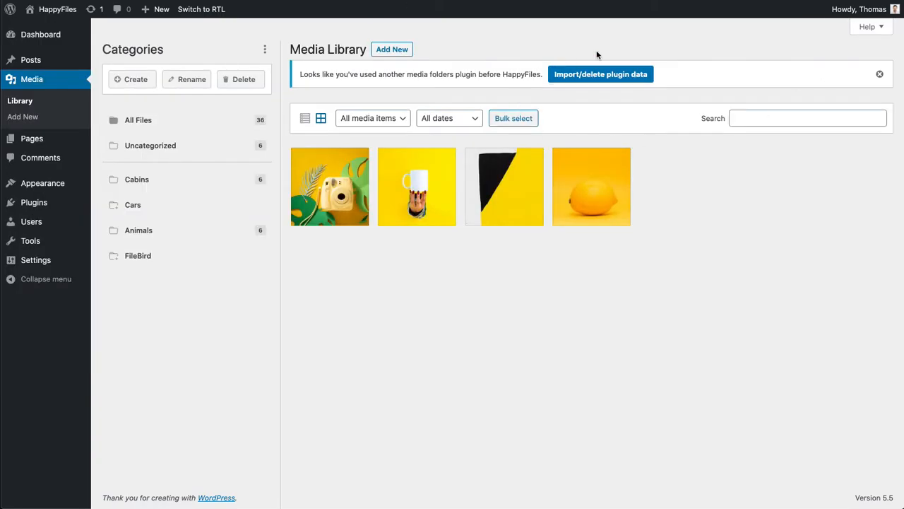
Browse the All Files, Animals and Cars categories in the media library and expand Cars to show its subcategories.
left_click(169, 118)
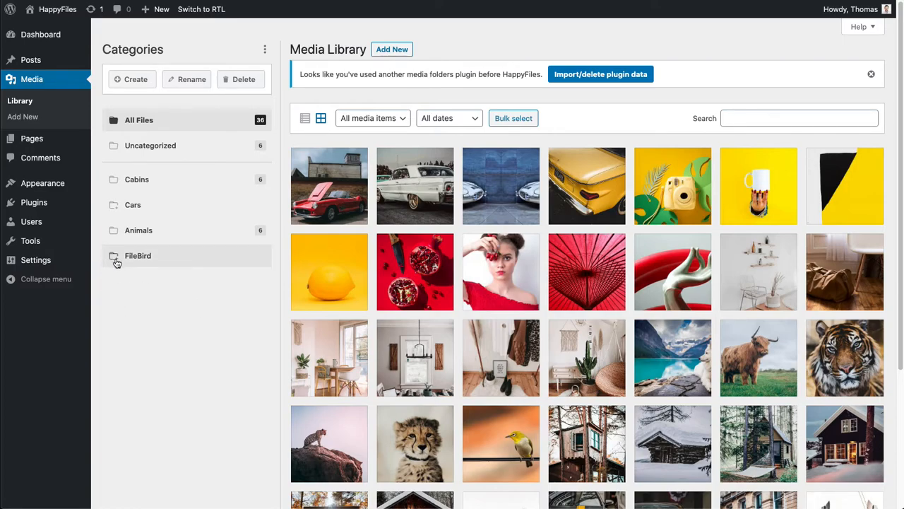
left_click(195, 234)
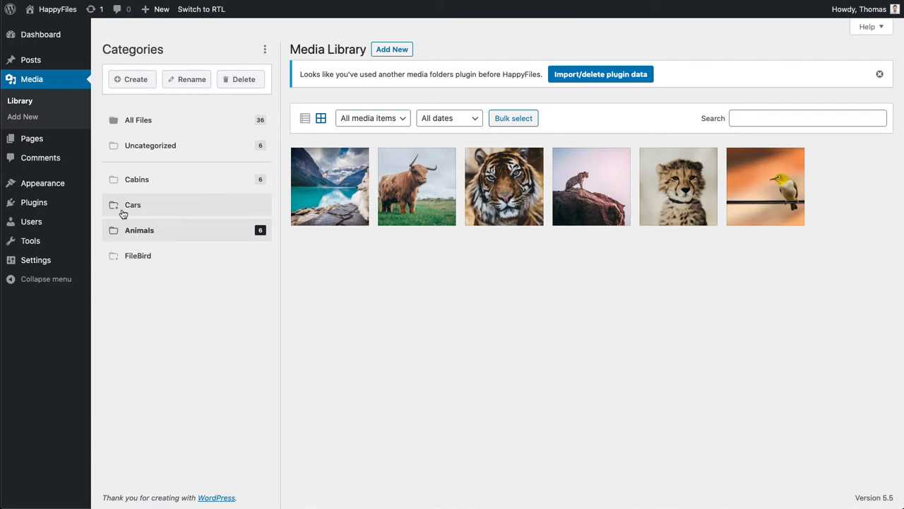
left_click(187, 205)
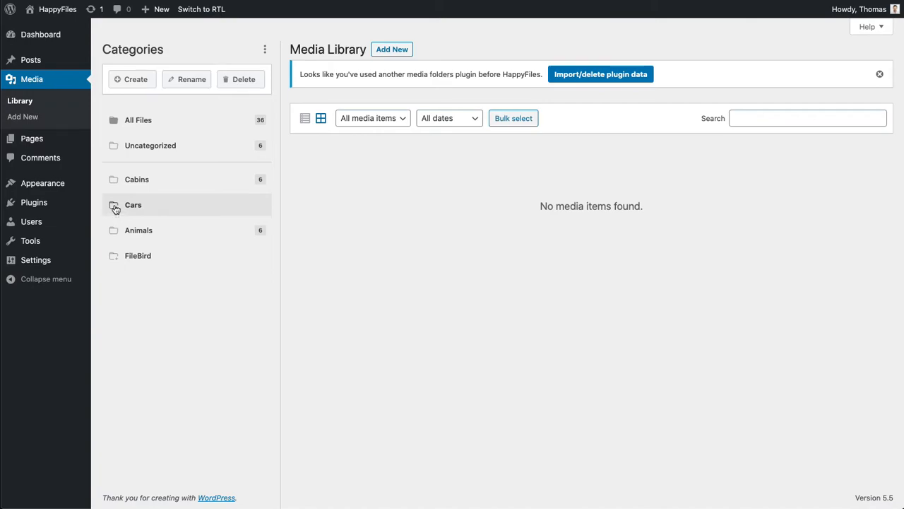
left_click(116, 208)
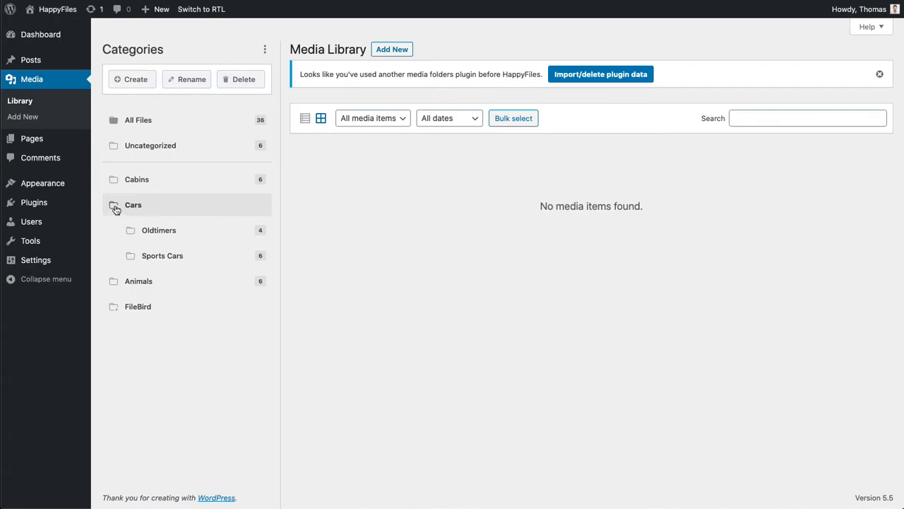
left_click(115, 209)
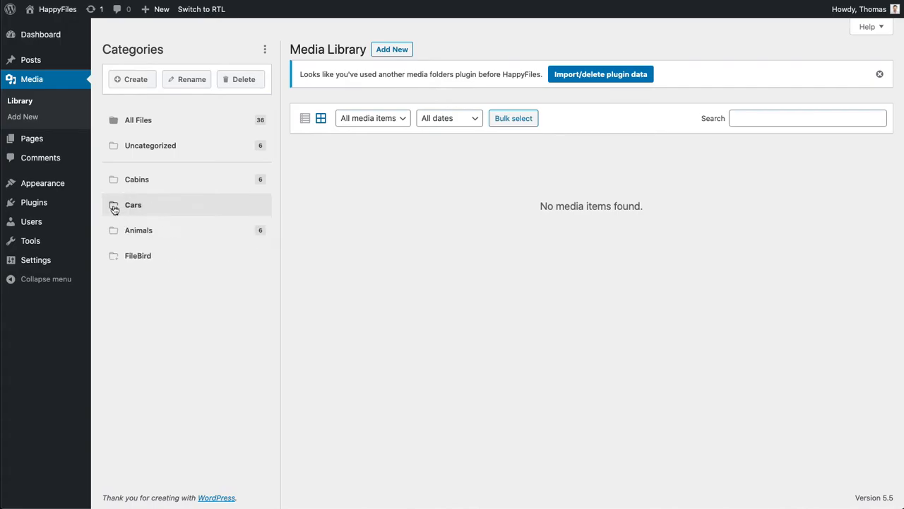
left_click(115, 209)
left_click(113, 207)
left_click(113, 207)
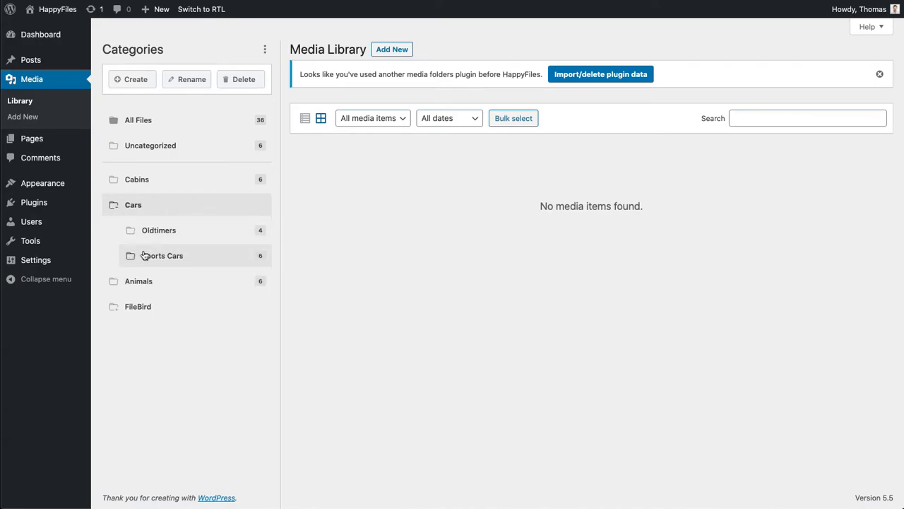
Nest the Sports Cars category under Oldtimers, and move it back directly under Cars, ahead of Oldtimers.
left_click_drag(163, 255, 174, 246)
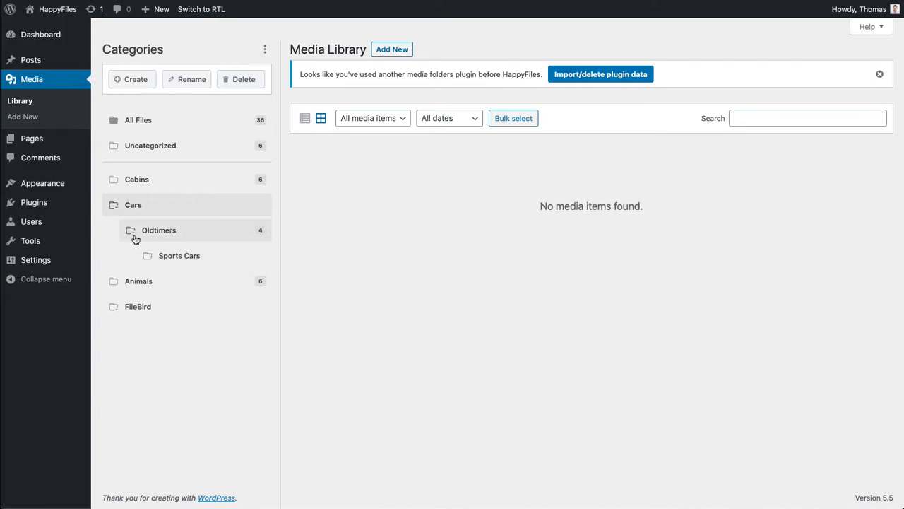
left_click(130, 234)
left_click(129, 233)
left_click_drag(160, 253, 156, 228)
Collapse the Cars category and view the Uncategorized images and all files.
left_click(115, 208)
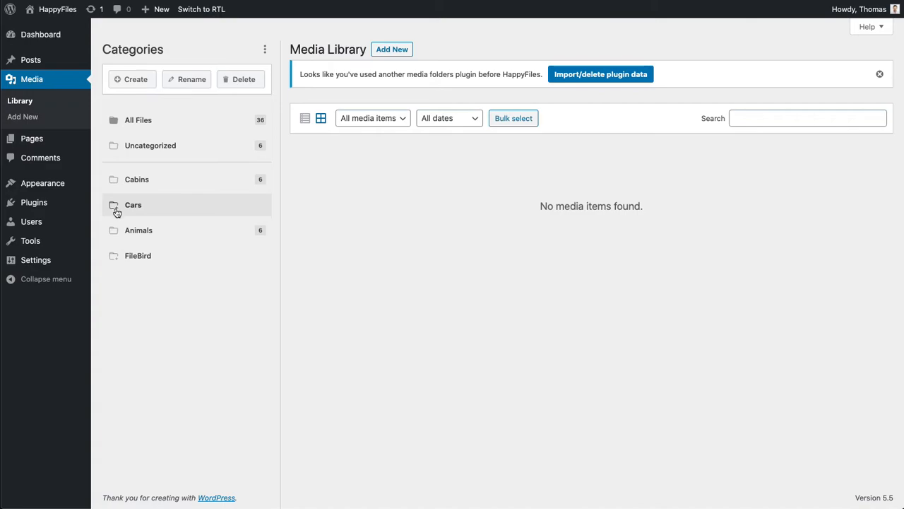
left_click(115, 209)
left_click(116, 211)
left_click(224, 145)
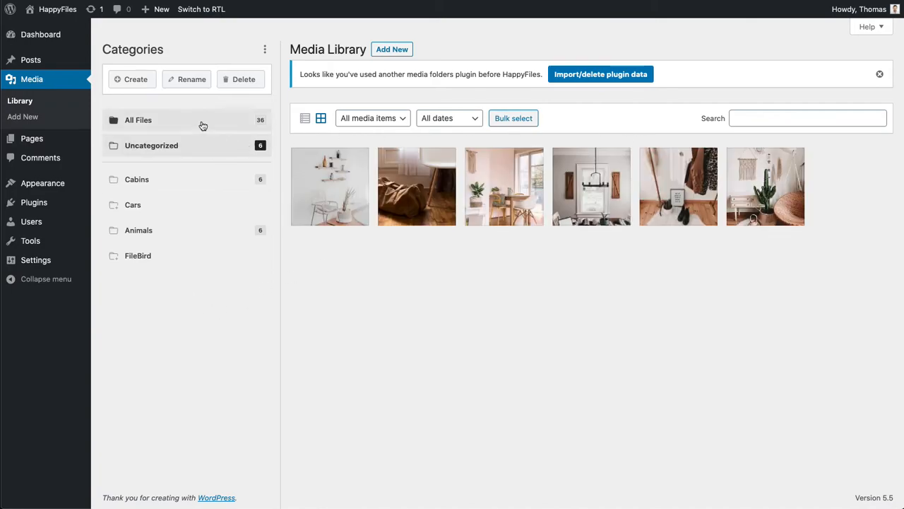
left_click(201, 124)
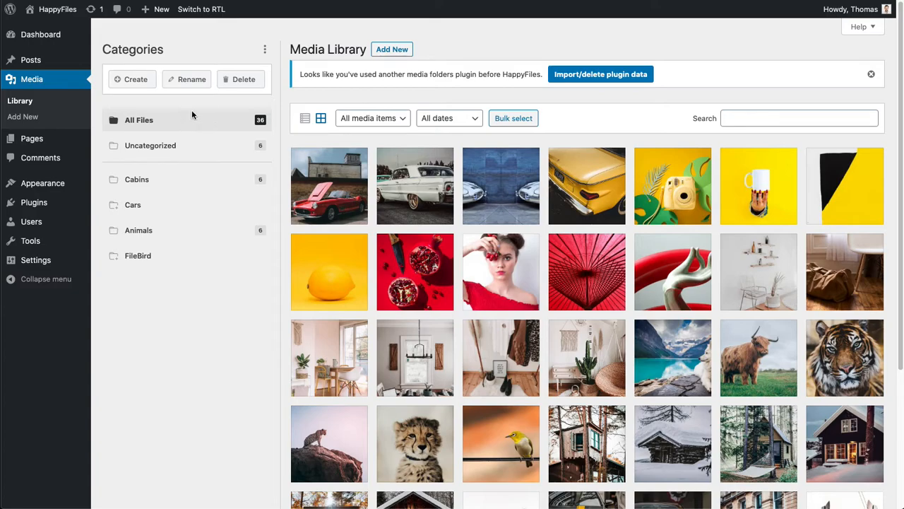
Create two subcategories named Blue and Green under the FileBird category.
left_click(140, 78)
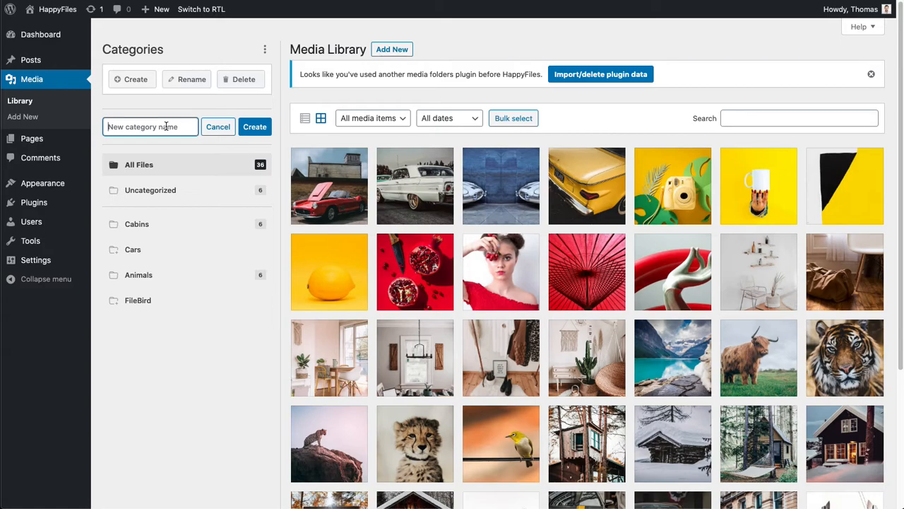
left_click(119, 303)
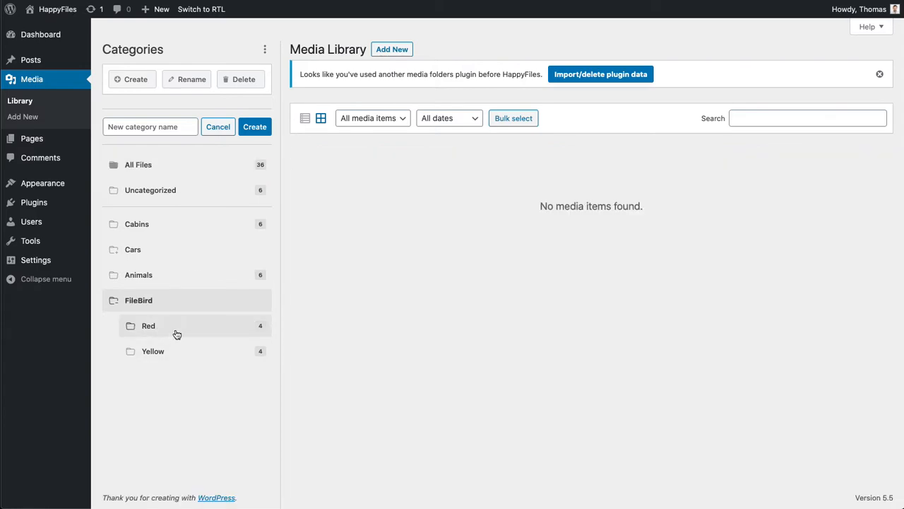
left_click(156, 127)
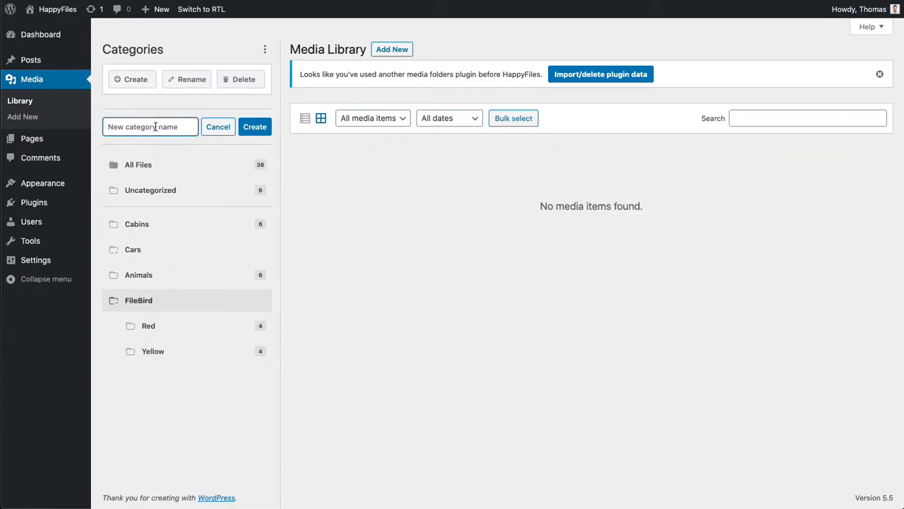
type("Blue, Green")
left_click(258, 132)
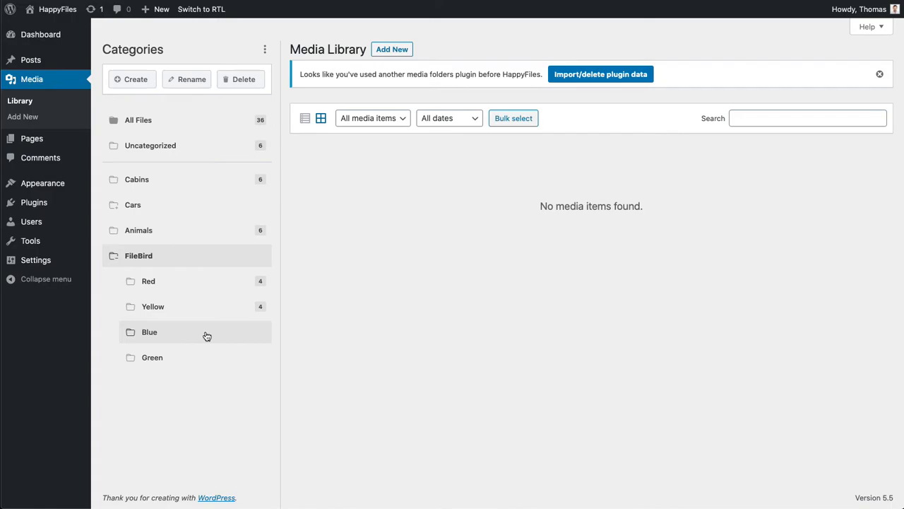
Review All Files, collapse the FileBird category, and select the expanded Cars category to check the new-category option.
left_click(208, 117)
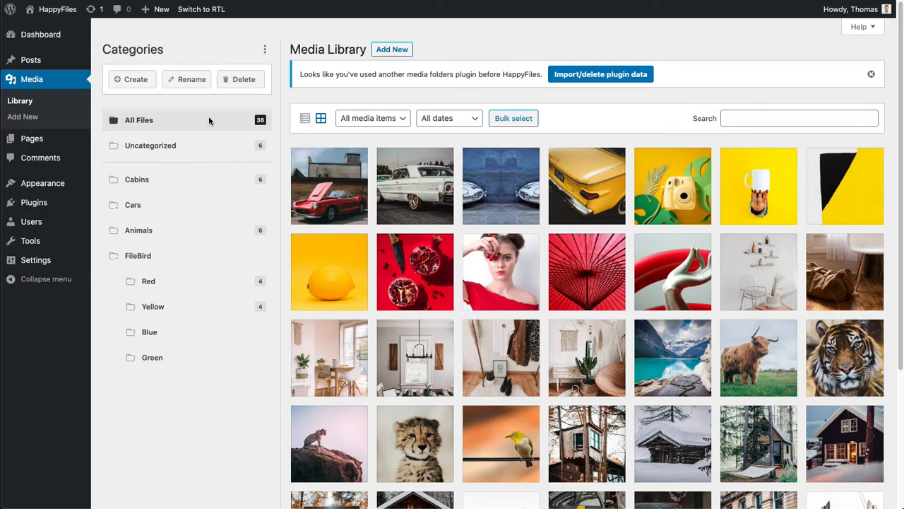
left_click(192, 259)
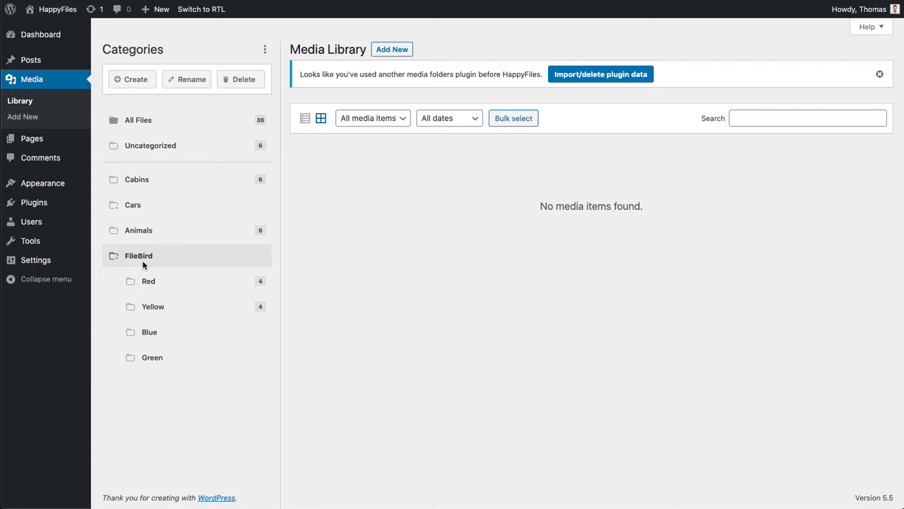
left_click(114, 256)
left_click(114, 206)
left_click(165, 204)
left_click(148, 81)
left_click(135, 80)
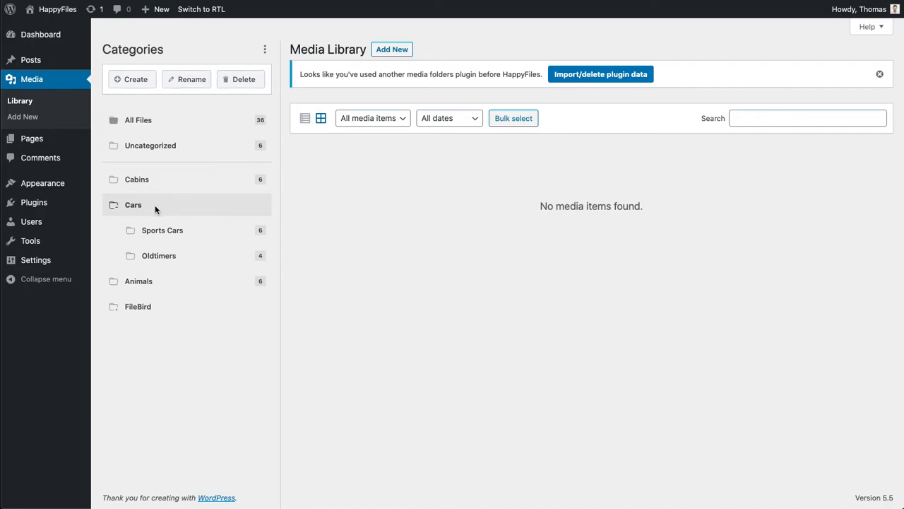
Show the subcategories of both Cars and FileBird, and select the Green subcategory.
left_click(115, 206)
left_click(114, 206)
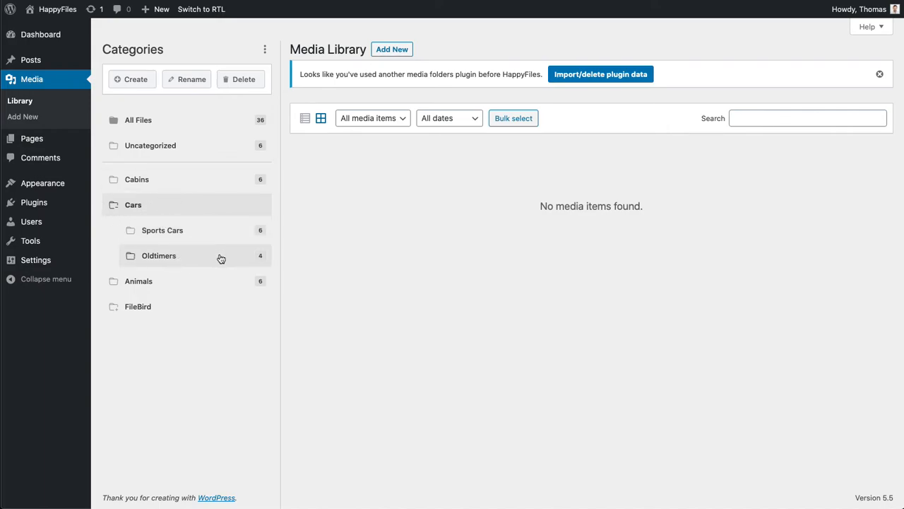
left_click(115, 308)
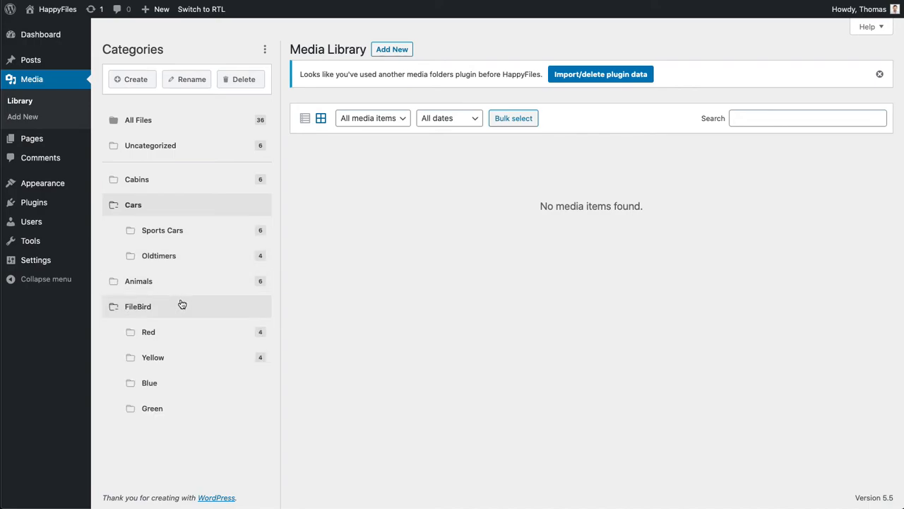
left_click(173, 409)
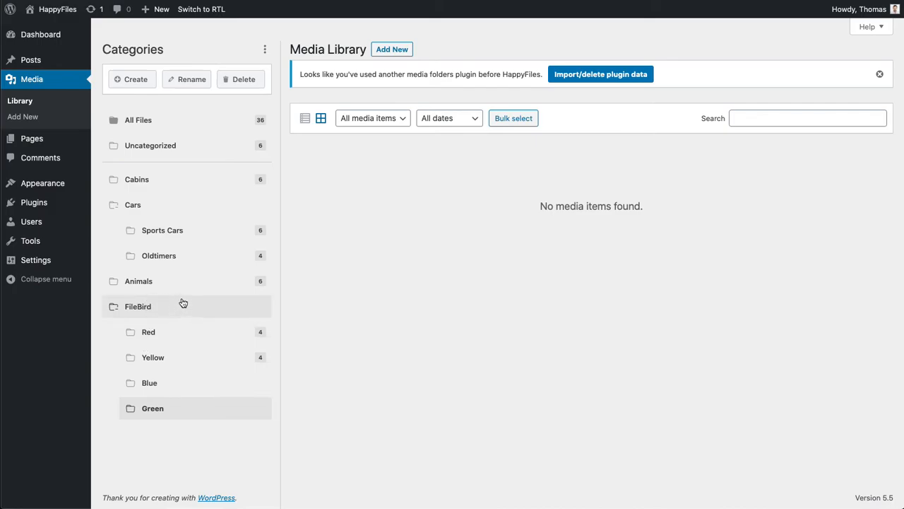
Delete the Green subcategory under FileBird and confirm the deletion.
right_click(182, 408)
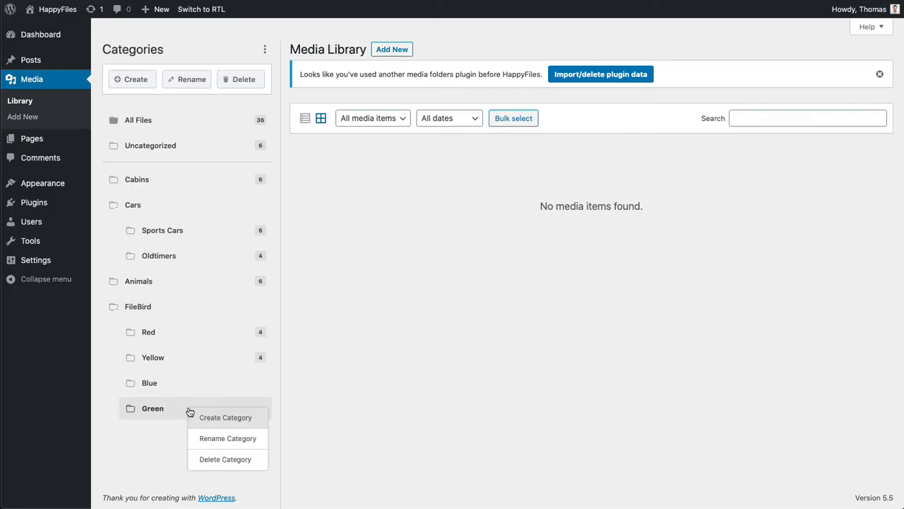
left_click(219, 462)
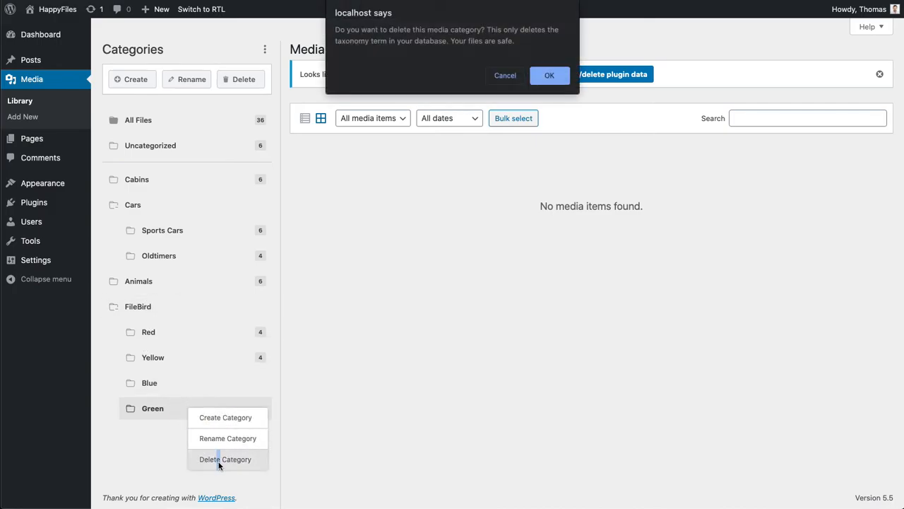
left_click(540, 75)
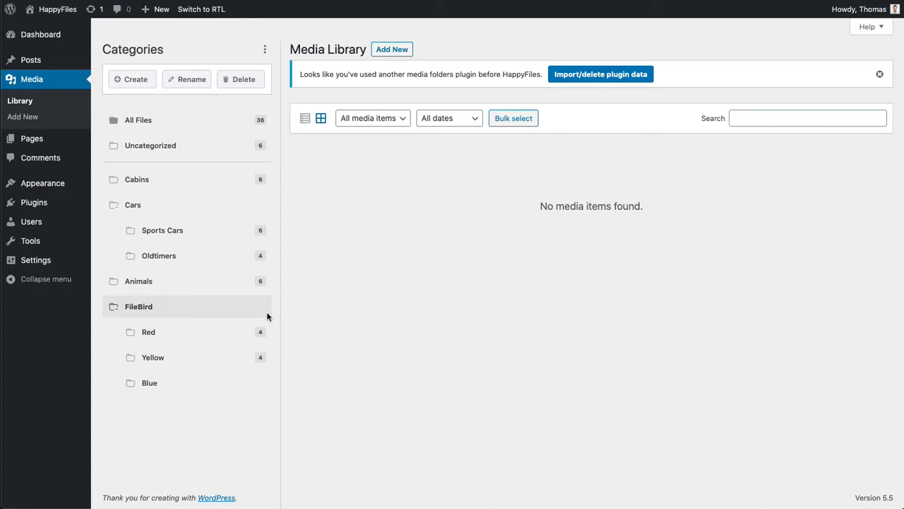
Toggle the FileBird subcategories between shown and hidden, leaving both the FileBird and Cars categories collapsed.
left_click(117, 310)
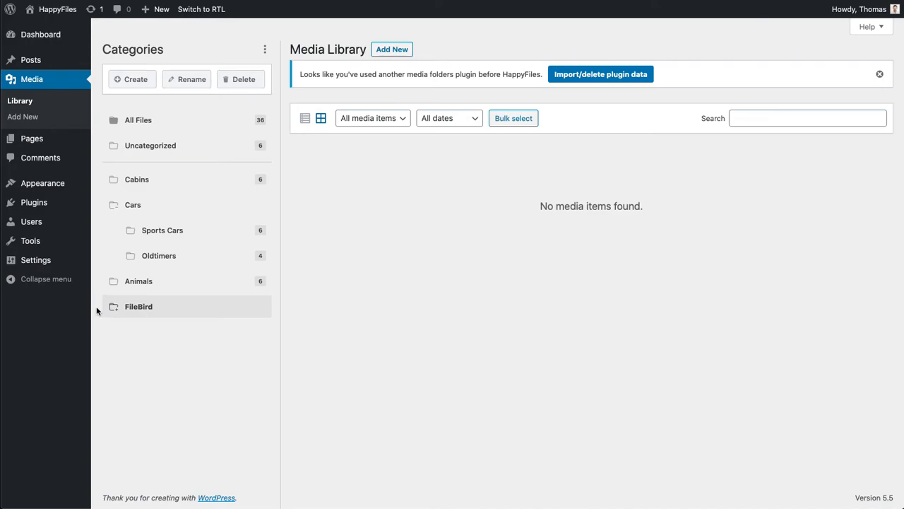
left_click(116, 310)
left_click(116, 311)
left_click(117, 311)
left_click(116, 310)
left_click(117, 311)
left_click(117, 311)
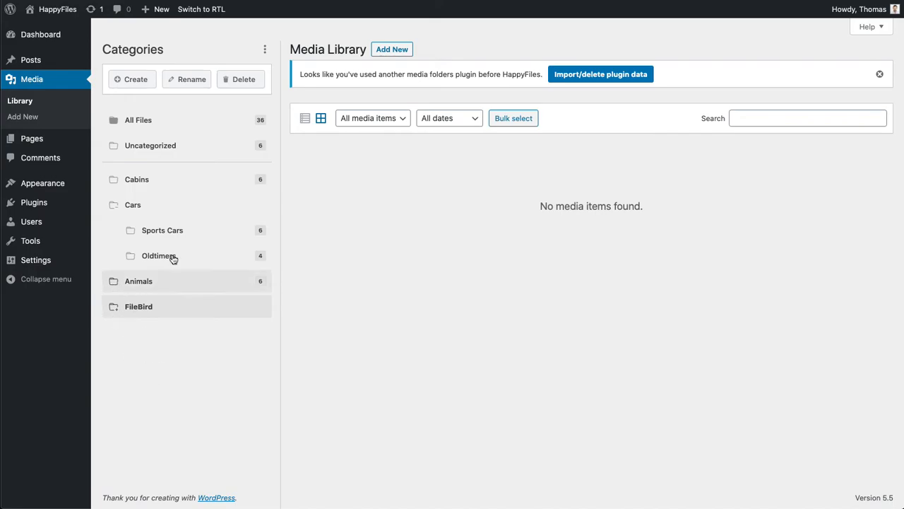
left_click(113, 207)
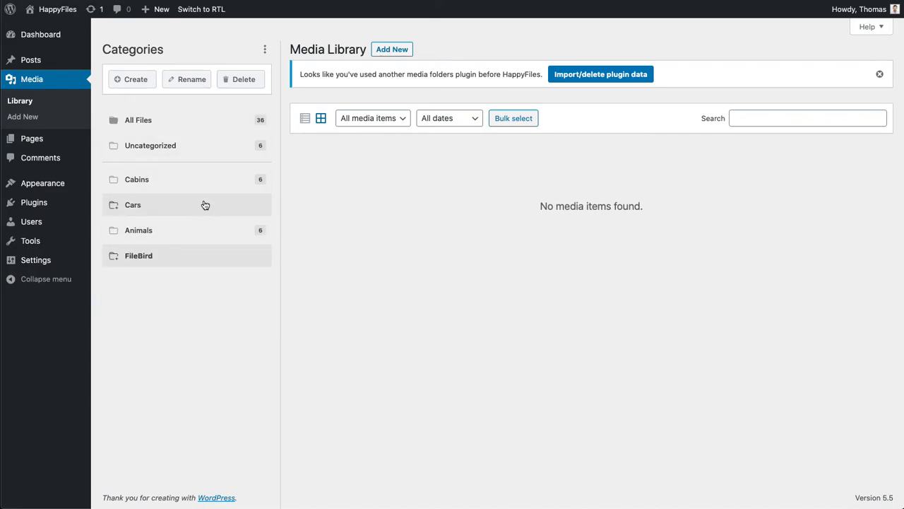
Sort the media categories in ascending order, and re-sort them in descending order.
left_click(267, 51)
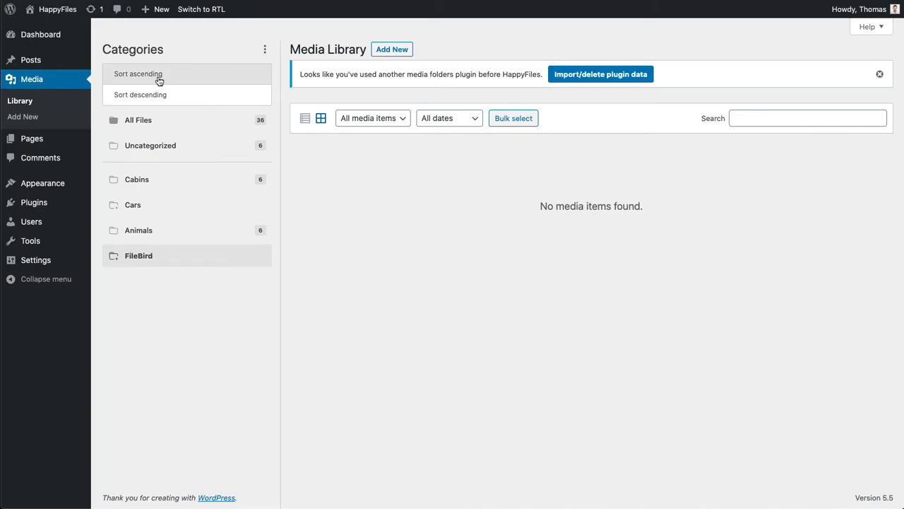
left_click(201, 75)
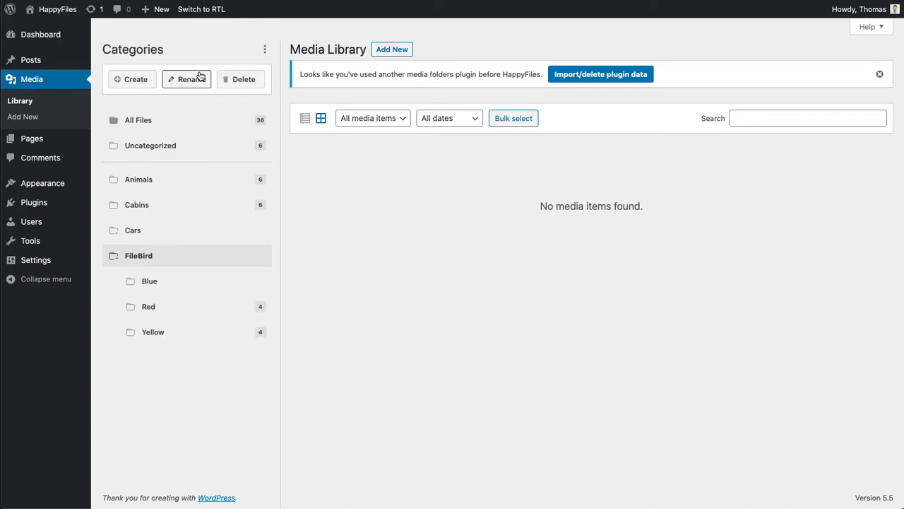
left_click(265, 50)
left_click(251, 92)
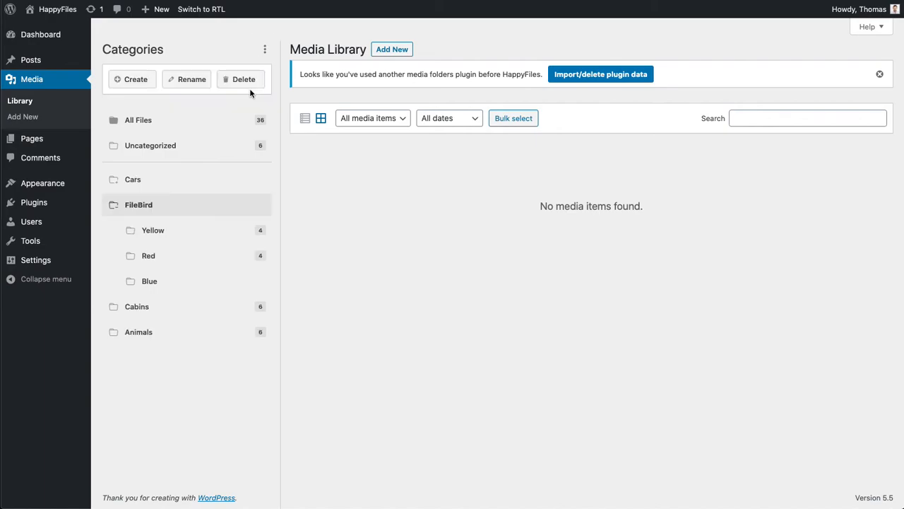
left_click(265, 50)
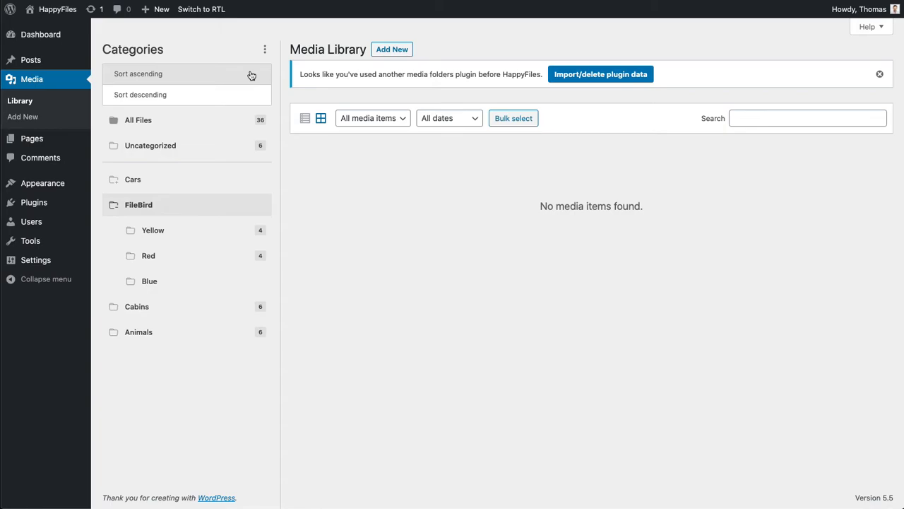
left_click(265, 49)
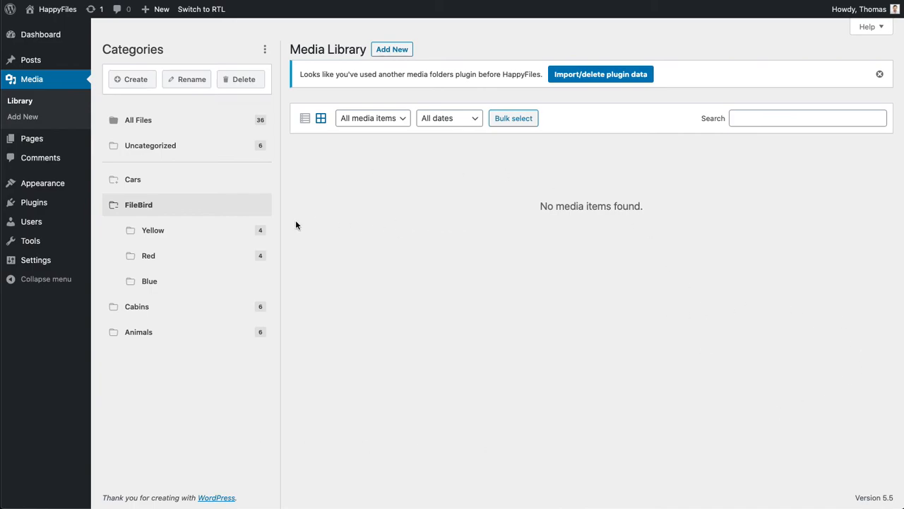
In the HappyFiles settings, enable multiple categories and removing an item from all categories, and save the changes.
mouse_move(51, 260)
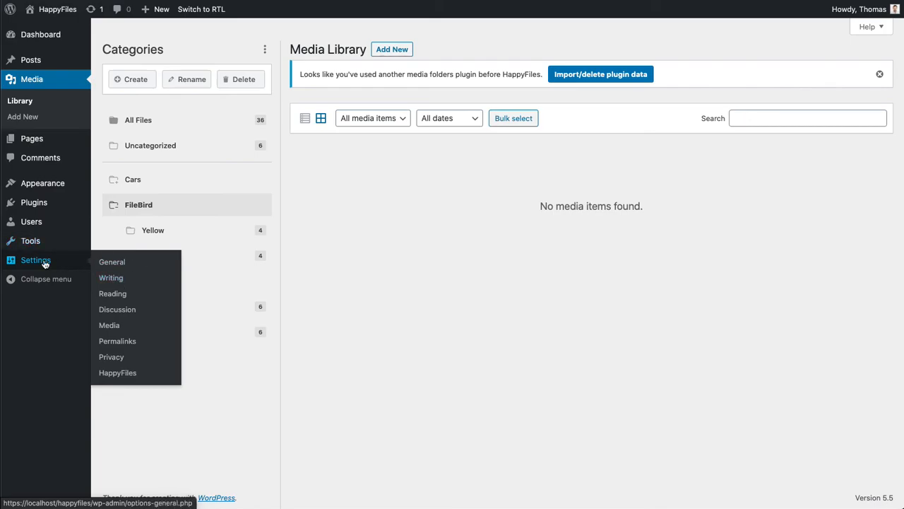
left_click(125, 369)
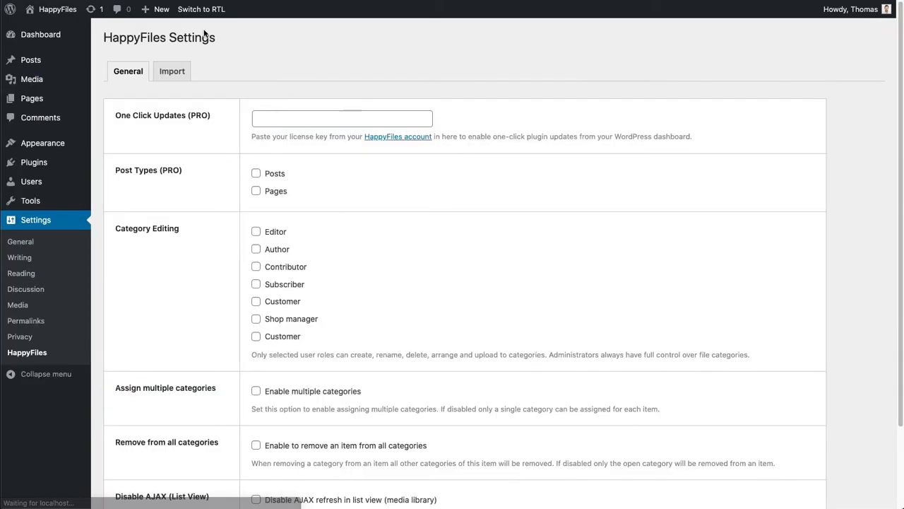
scroll(267, 191, "down", 3)
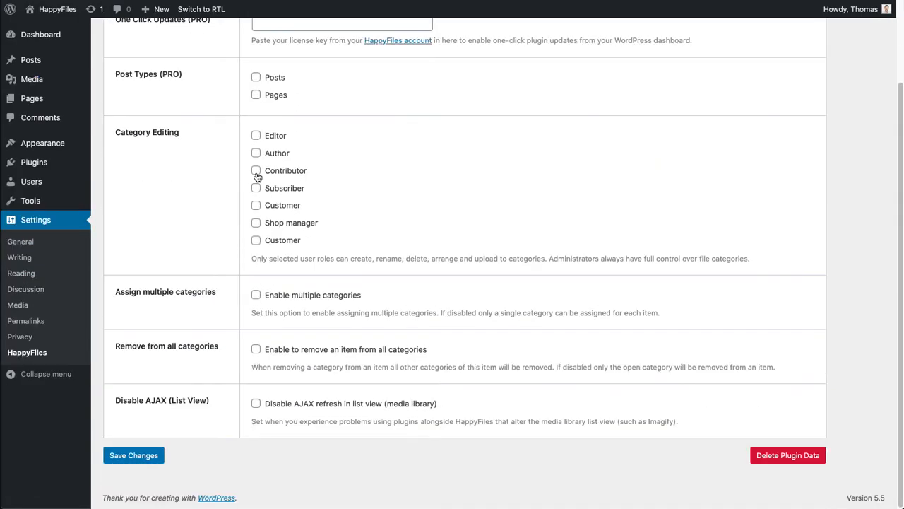
left_click_drag(428, 349, 260, 350)
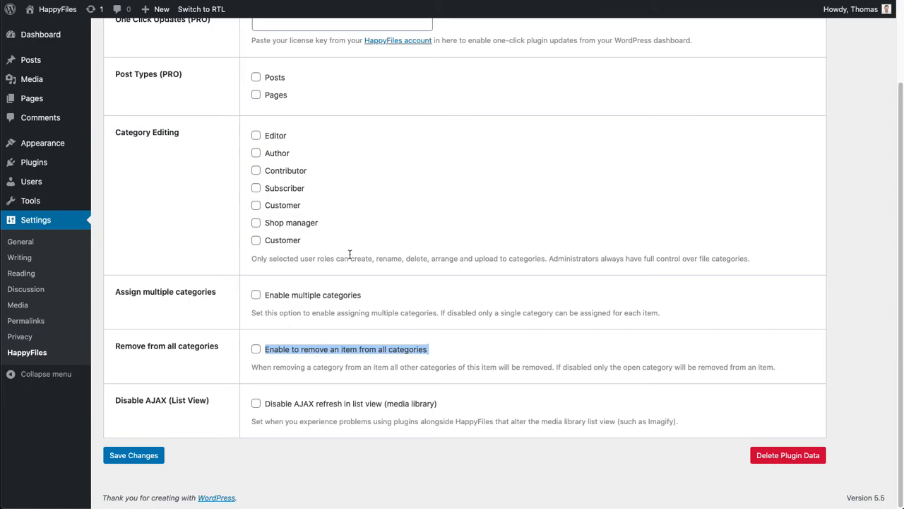
left_click(255, 295)
left_click(397, 295)
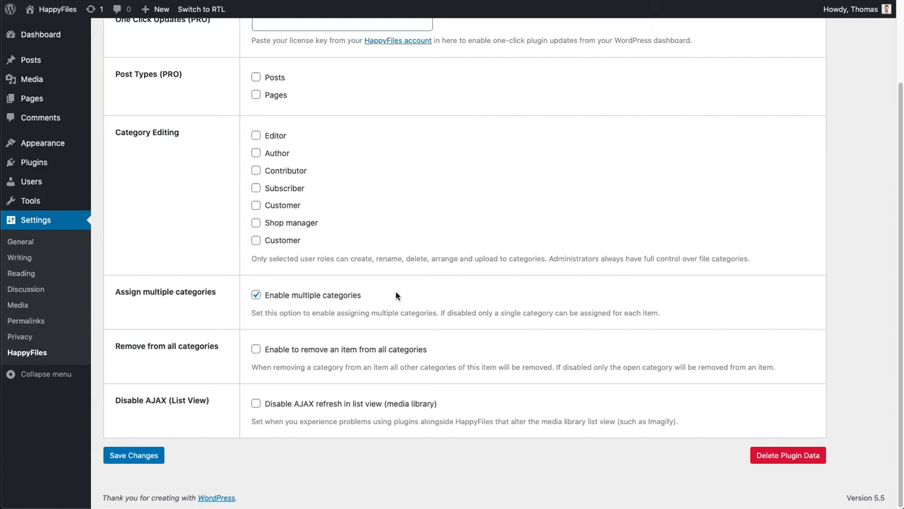
left_click(256, 349)
left_click(134, 455)
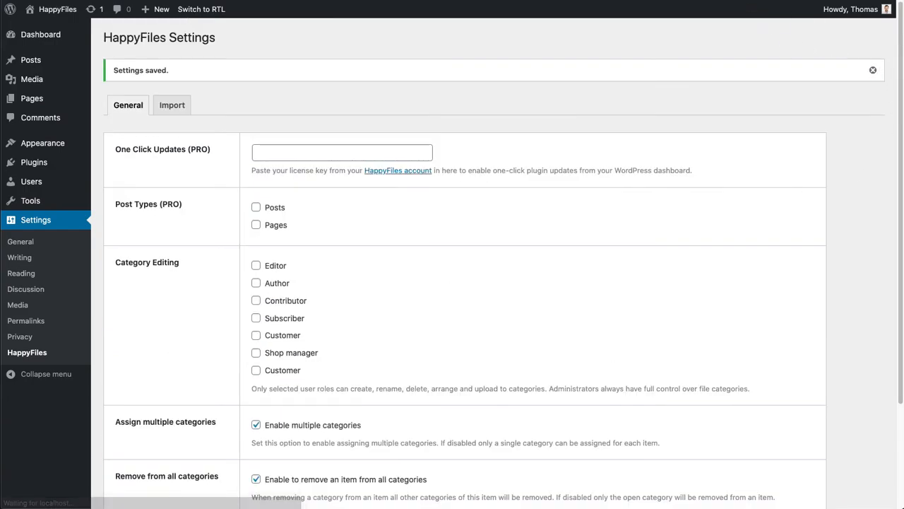
Return to the media library, move the first Uncategorized image into the Blue subcategory, and show the contents of Blue.
left_click(174, 97)
left_click(79, 85)
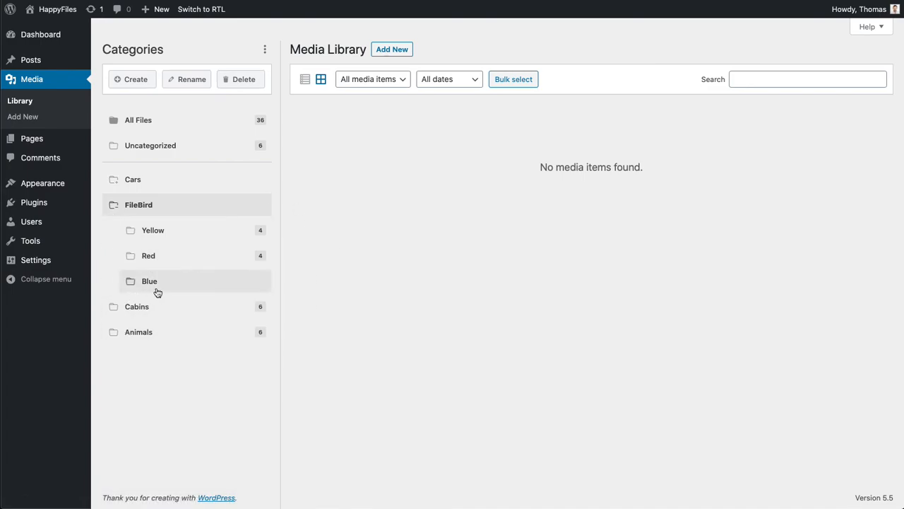
left_click(188, 145)
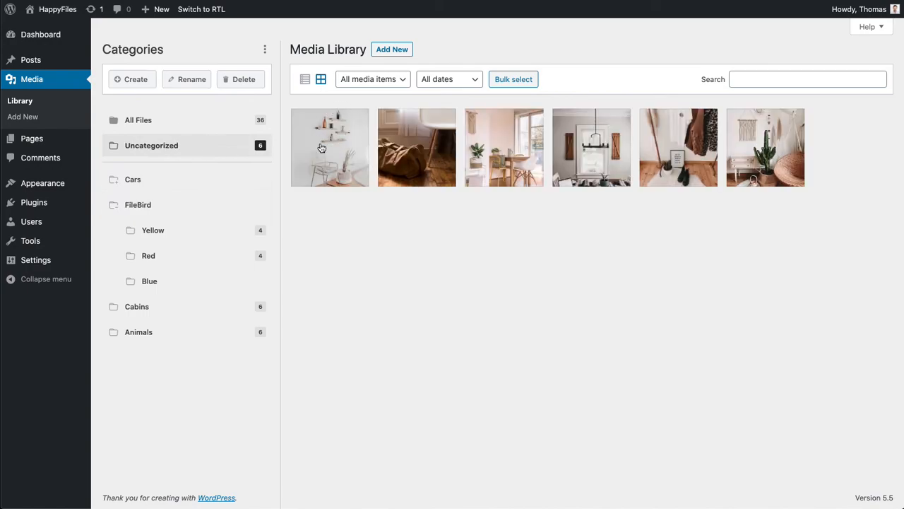
left_click_drag(323, 147, 193, 284)
left_click(231, 279)
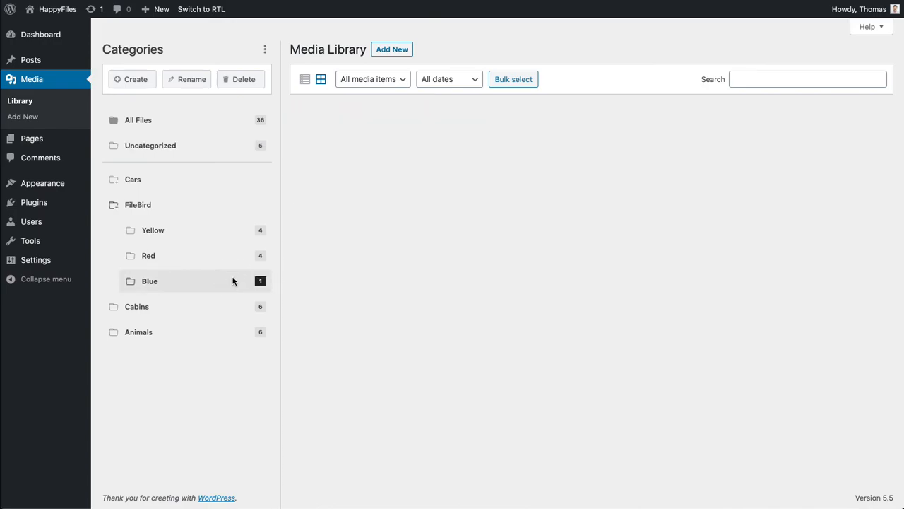
Assign the image in Blue to the Red subcategory as well, and check that it is listed in both.
left_click_drag(332, 174, 219, 261)
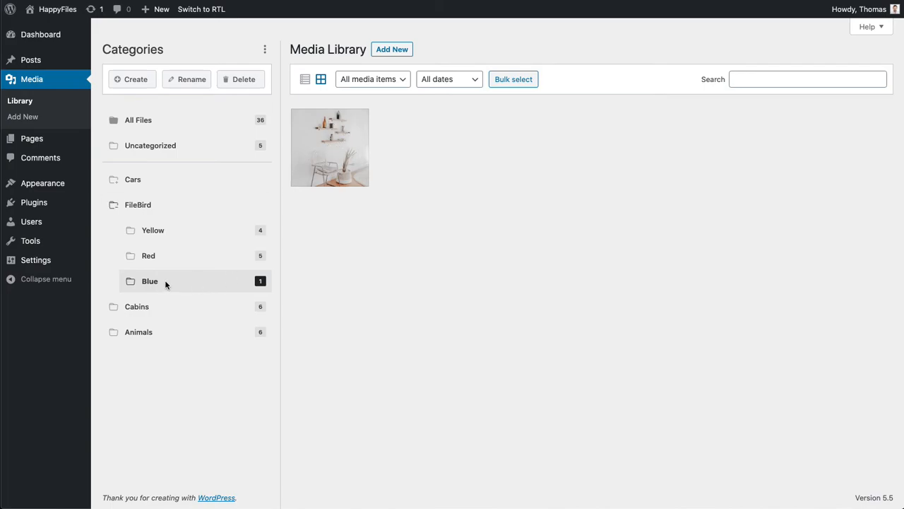
left_click(222, 254)
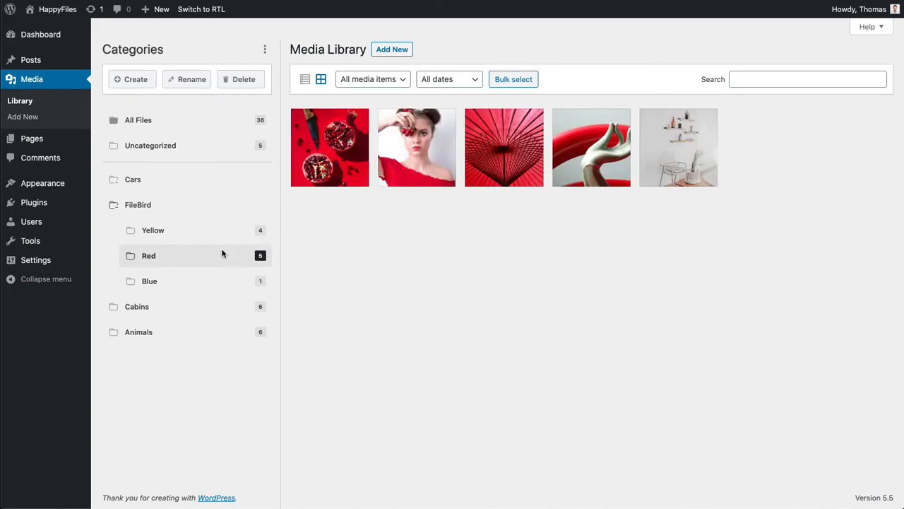
left_click(204, 288)
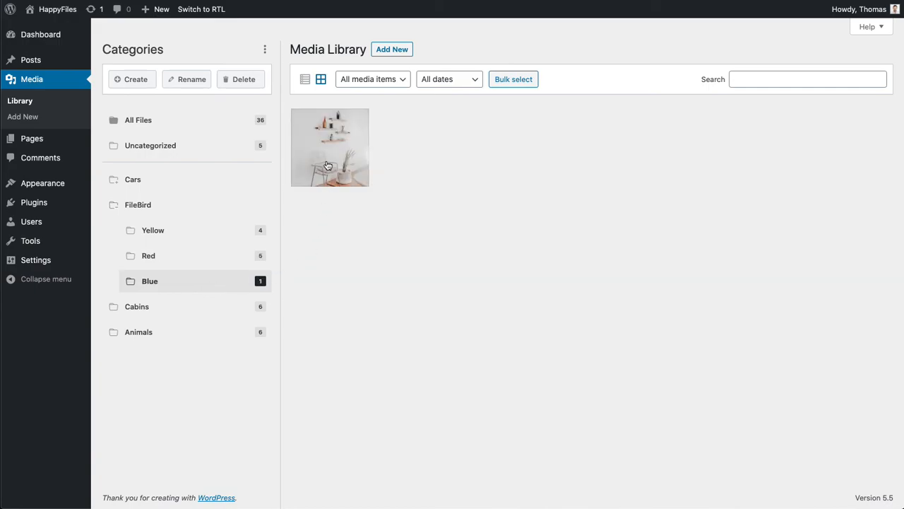
Move the image from Blue to Uncategorized, and check the contents of the Red and Blue subcategories.
left_click_drag(332, 164, 216, 150)
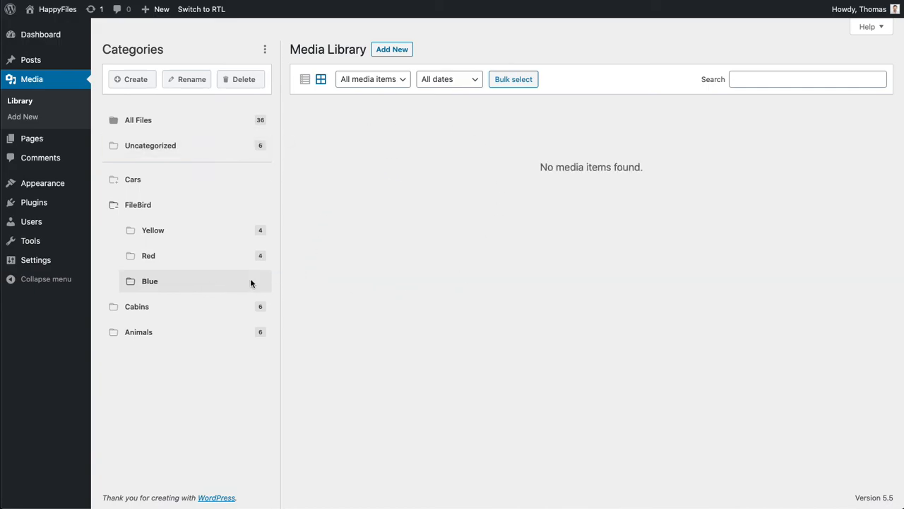
left_click(226, 260)
left_click(224, 281)
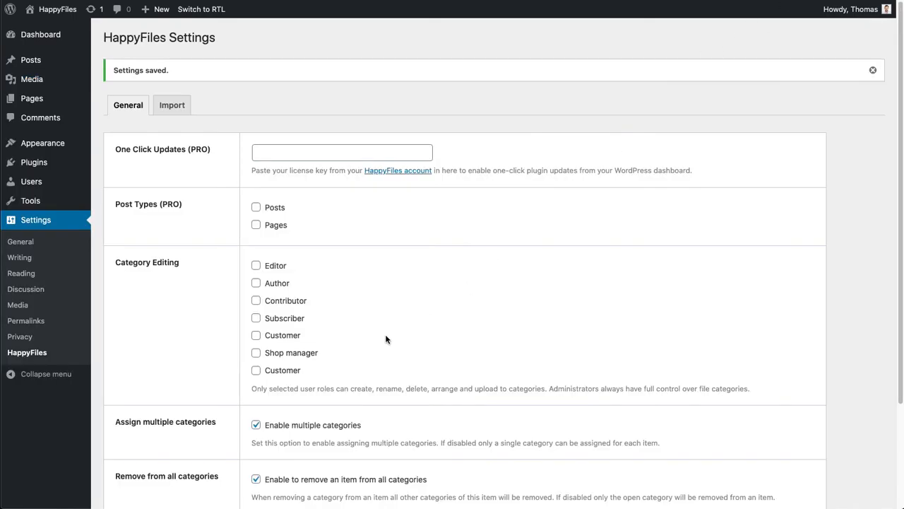
Disable removing an item from all categories in the HappyFiles settings.
scroll(386, 339, "down", 3)
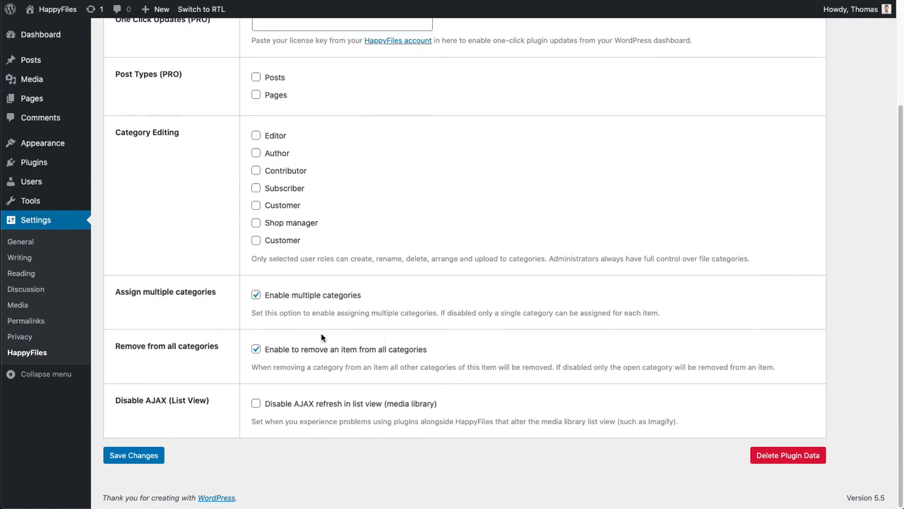
left_click(257, 349)
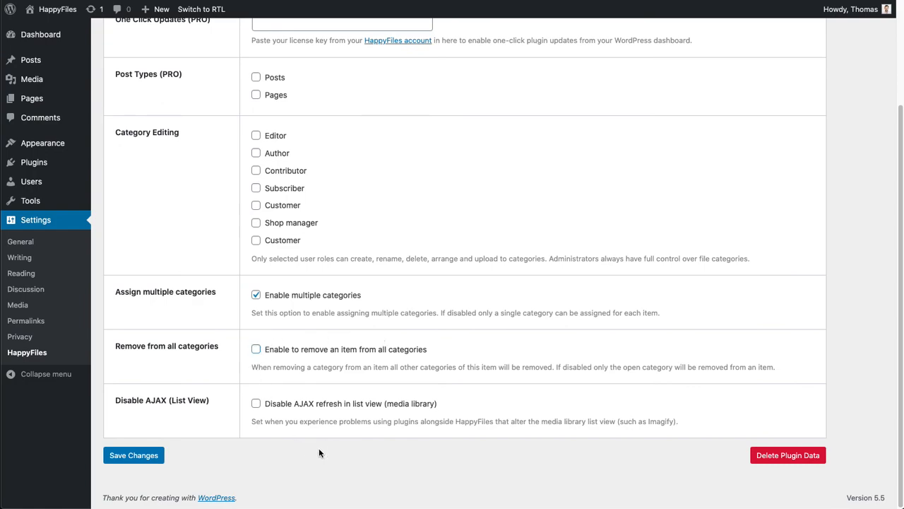